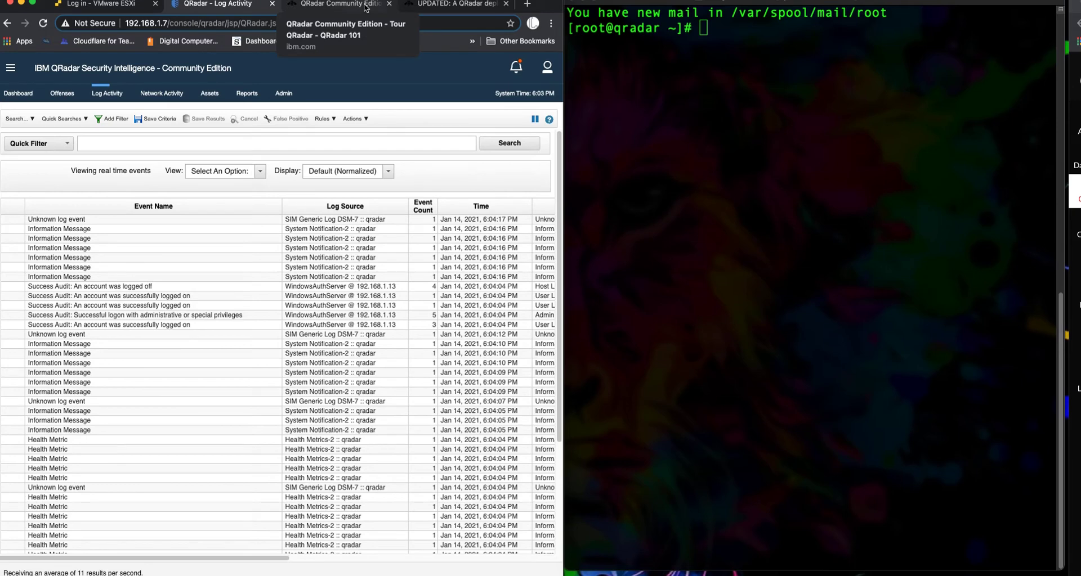
Step: Open the flash notice linked from the "Action Required" banner on the QRadar Community Edition page
{"action": "left_click", "coordinate": [365, 7]}
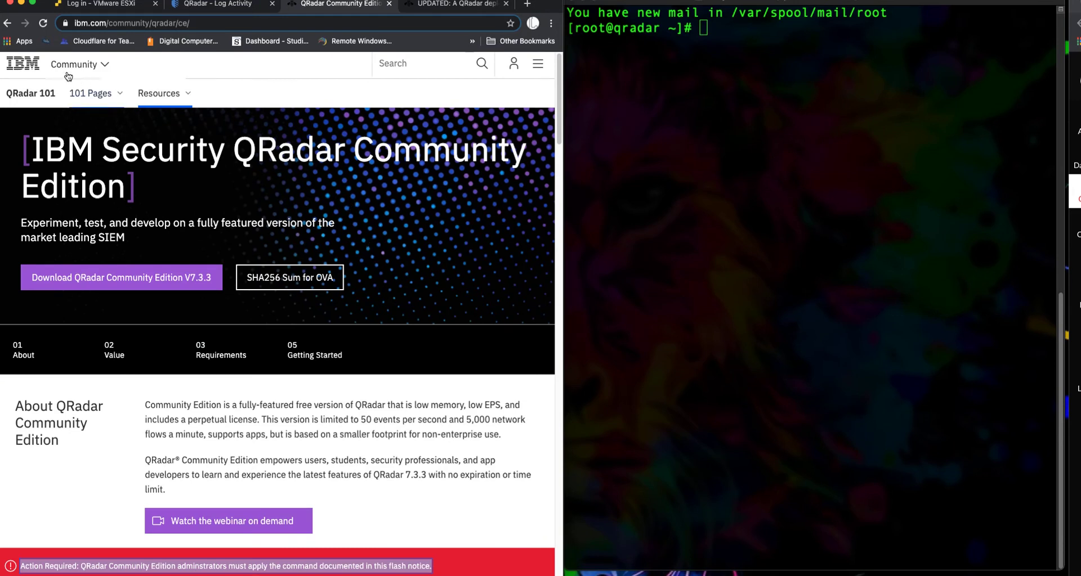
{"action": "left_click_drag", "start_coordinate": [23, 63], "coordinate": [11, 85]}
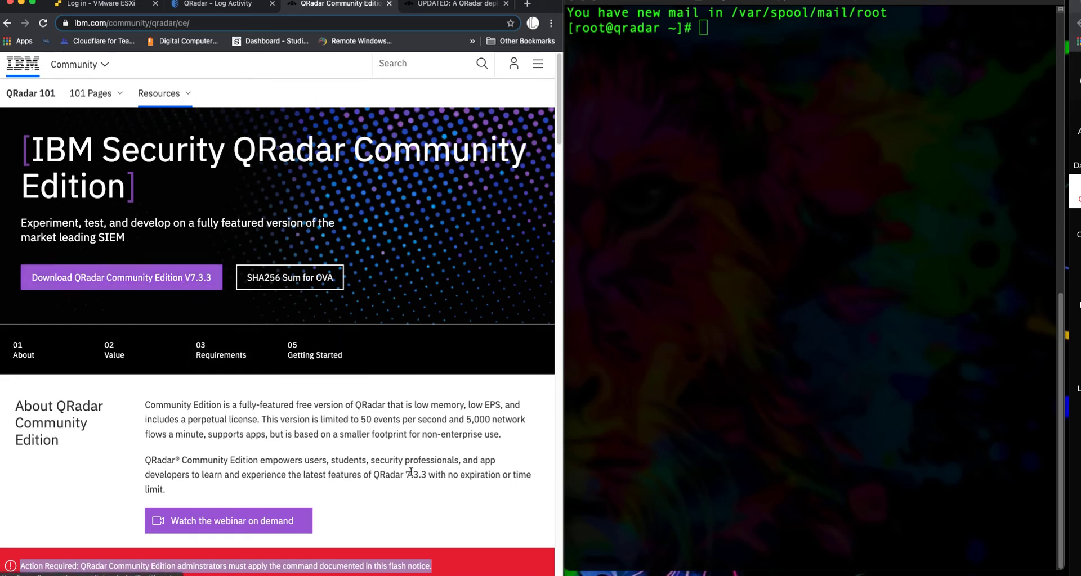
{"action": "left_click", "coordinate": [333, 572]}
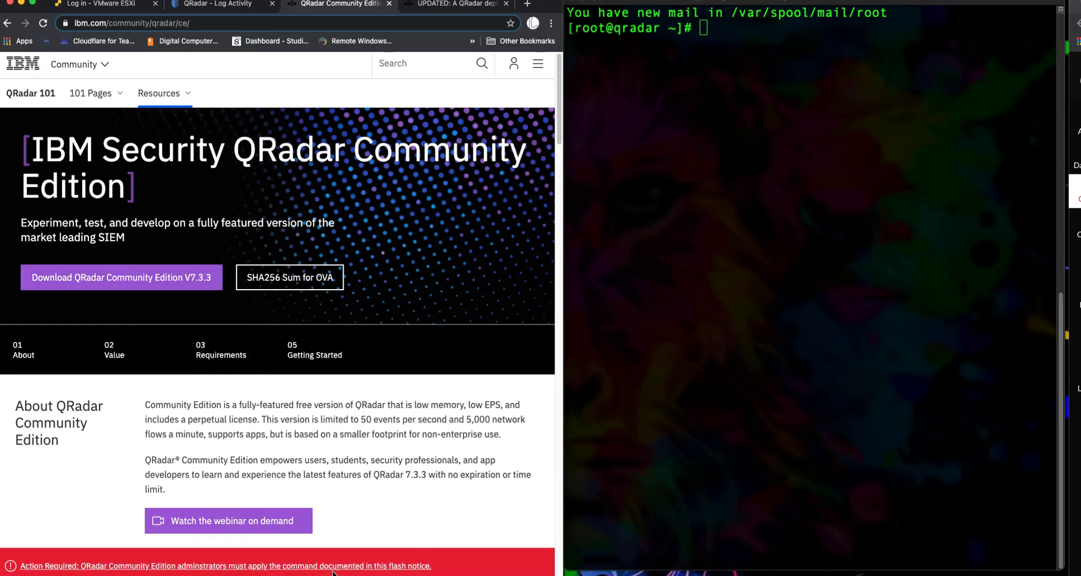
{"action": "left_click", "coordinate": [284, 572]}
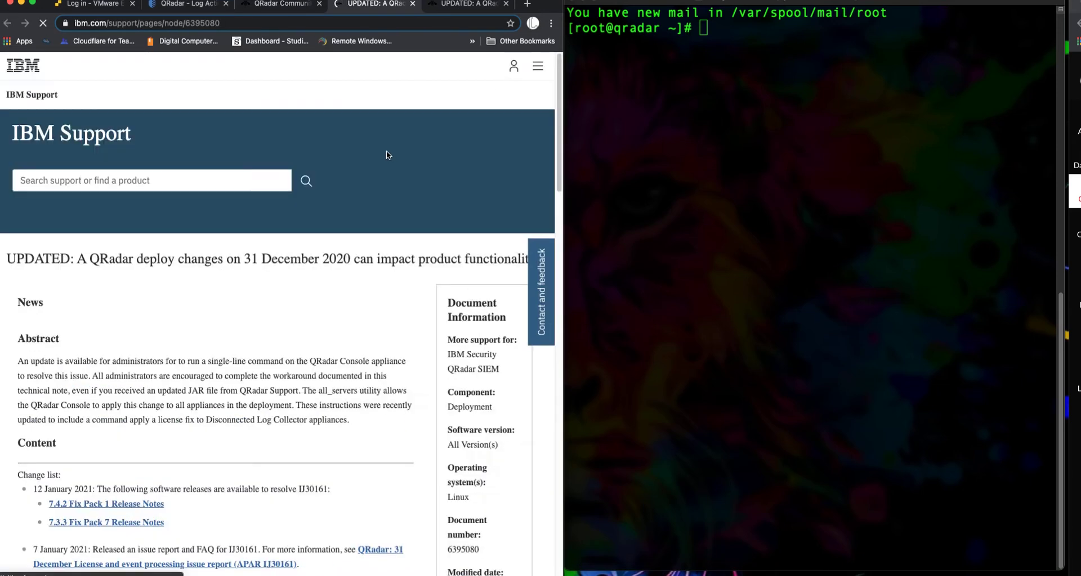
Step: Read the flash notice's title, abstract and change list, including the 7.4.2 Fix Pack 1 and 7.3.3 Fix Pack 7 release note entries
{"action": "scroll", "coordinate": [381, 218], "scroll_direction": "down", "scroll_amount": 2}
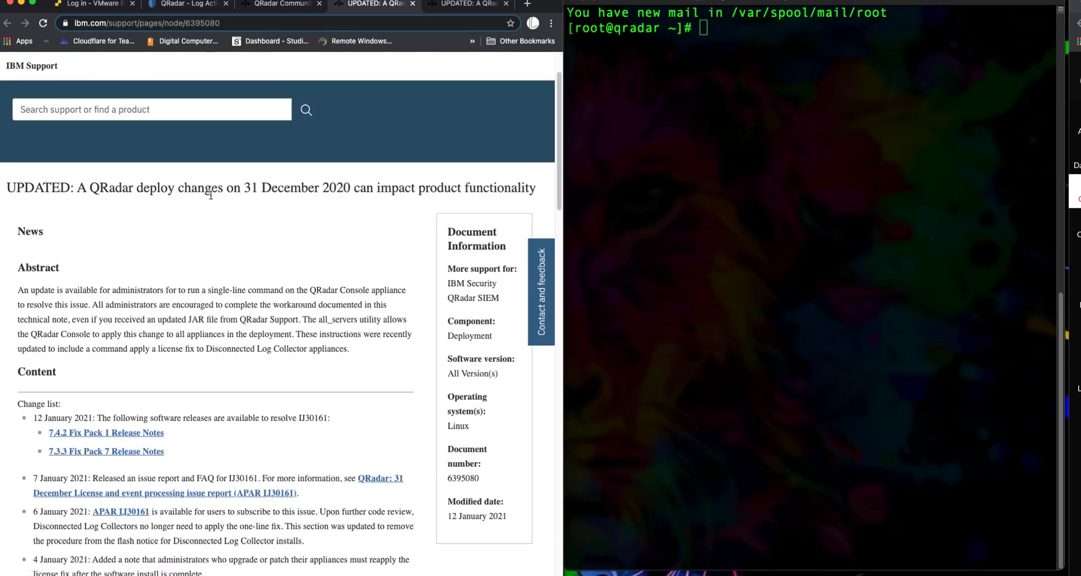
{"action": "left_click_drag", "start_coordinate": [7, 187], "coordinate": [100, 188]}
{"action": "left_click", "coordinate": [129, 199]}
{"action": "left_click_drag", "start_coordinate": [241, 187], "coordinate": [529, 195]}
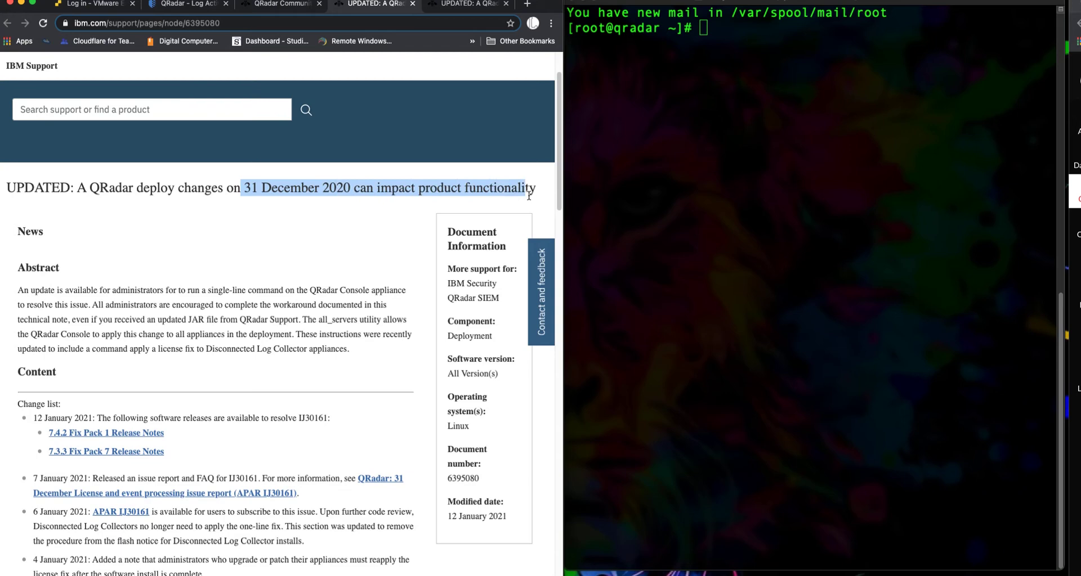
{"action": "scroll", "coordinate": [306, 242], "scroll_direction": "down", "scroll_amount": 4}
{"action": "scroll", "coordinate": [306, 240], "scroll_direction": "up", "scroll_amount": 1}
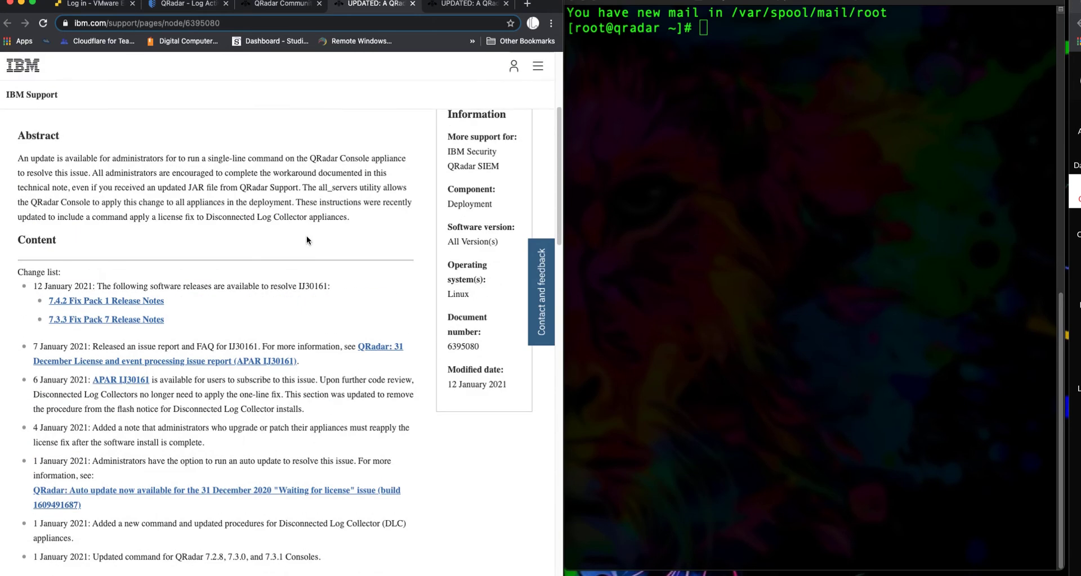
{"action": "scroll", "coordinate": [306, 234], "scroll_direction": "down", "scroll_amount": 3}
{"action": "scroll", "coordinate": [307, 232], "scroll_direction": "up", "scroll_amount": 6}
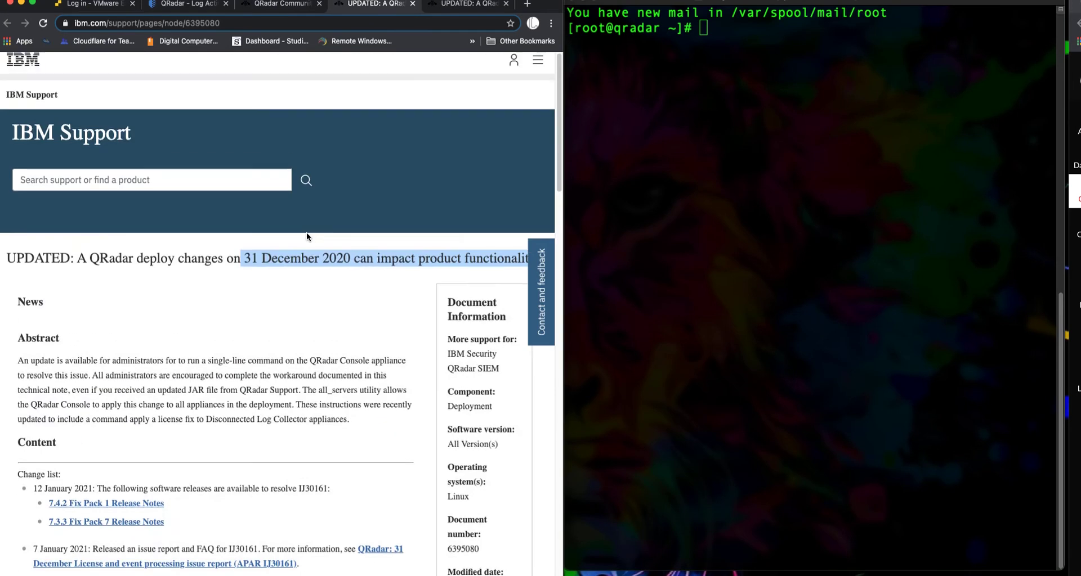
{"action": "scroll", "coordinate": [306, 231], "scroll_direction": "down", "scroll_amount": 7}
{"action": "scroll", "coordinate": [307, 229], "scroll_direction": "up", "scroll_amount": 1}
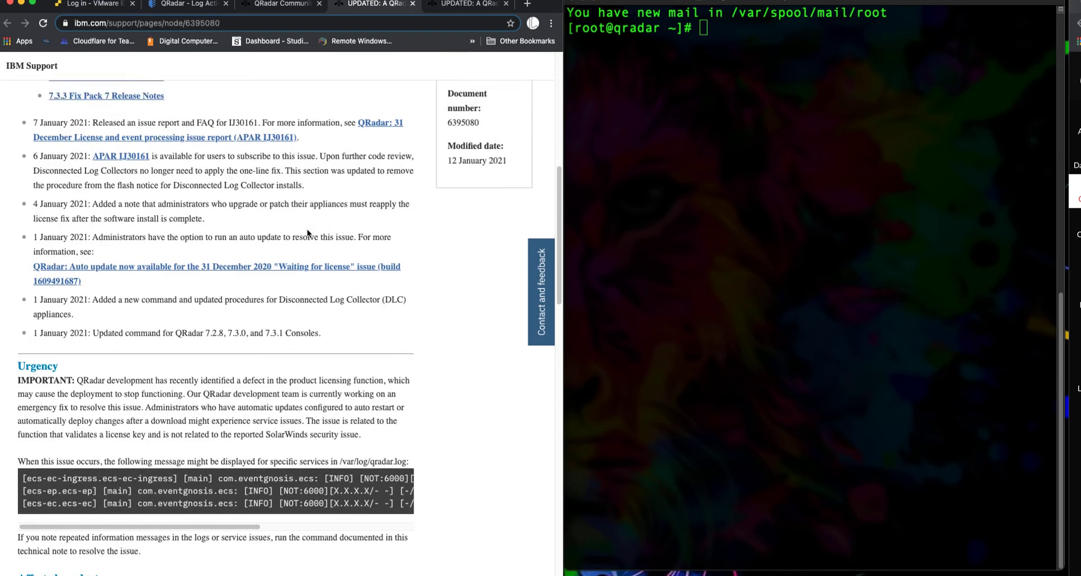
{"action": "scroll", "coordinate": [290, 228], "scroll_direction": "up", "scroll_amount": 2}
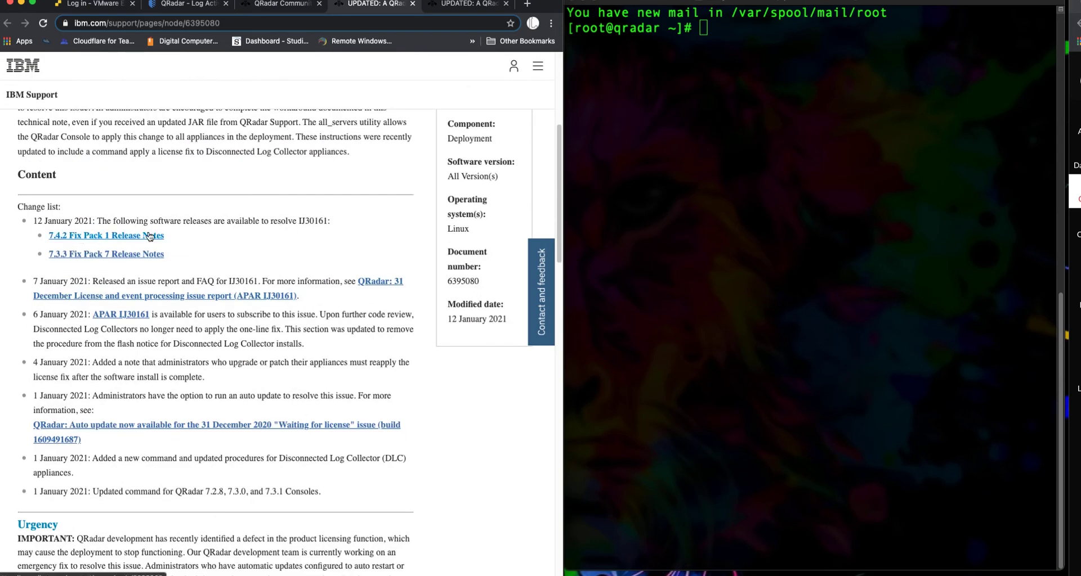
{"action": "left_click_drag", "start_coordinate": [175, 236], "coordinate": [51, 237]}
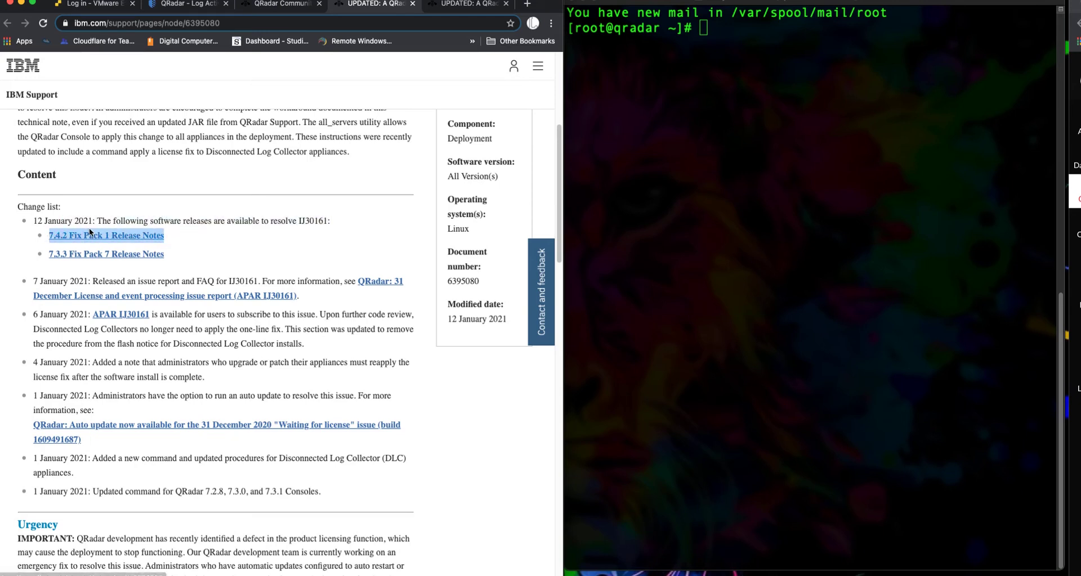
{"action": "left_click_drag", "start_coordinate": [171, 254], "coordinate": [41, 253]}
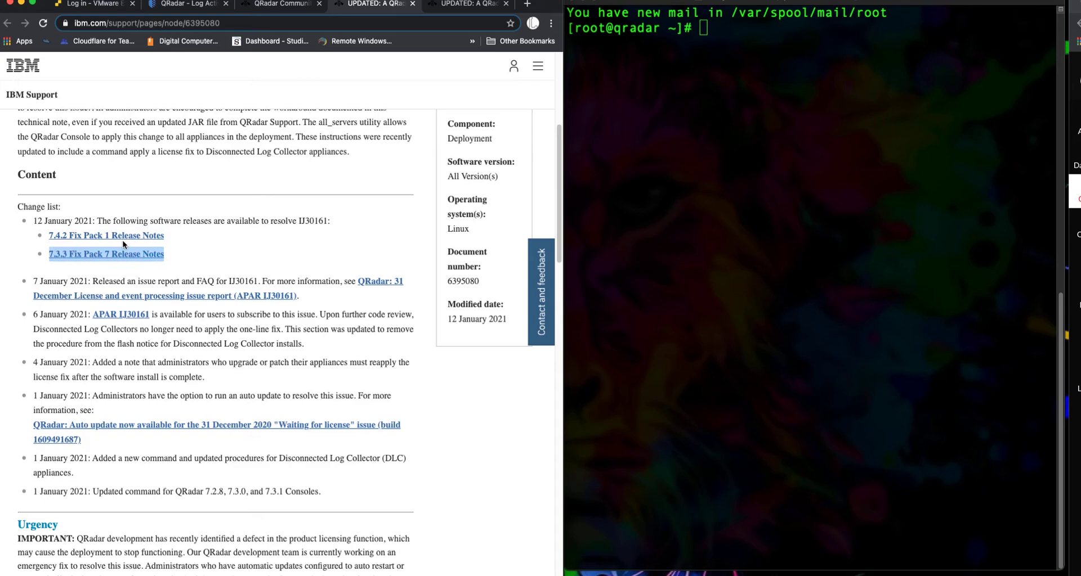
Step: Examine the notice's Urgency, How to resolve the issue and Procedure sections for the license workaround
{"action": "scroll", "coordinate": [280, 237], "scroll_direction": "down", "scroll_amount": 8}
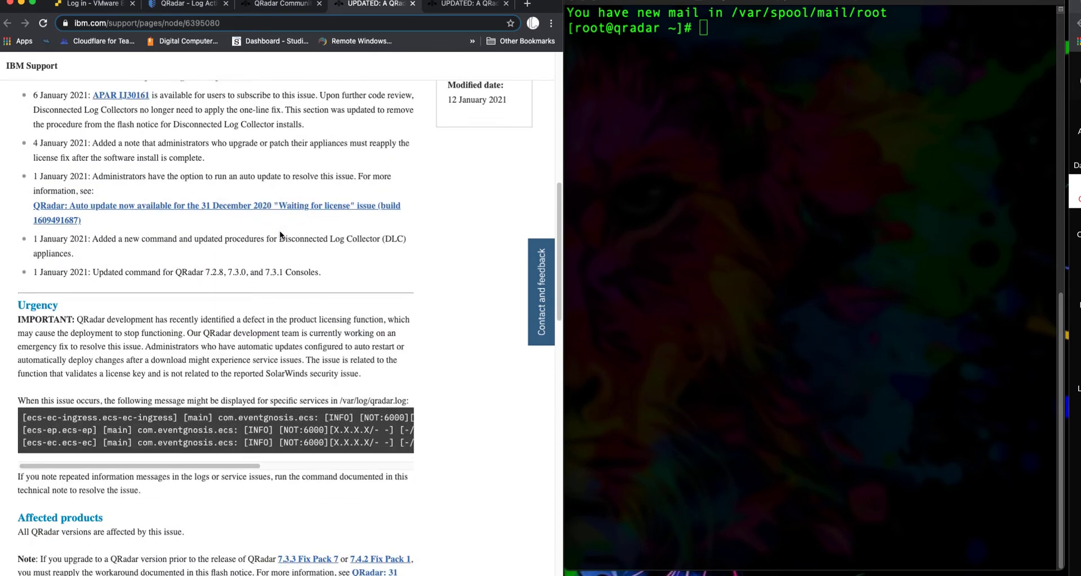
{"action": "scroll", "coordinate": [279, 233], "scroll_direction": "down", "scroll_amount": 6}
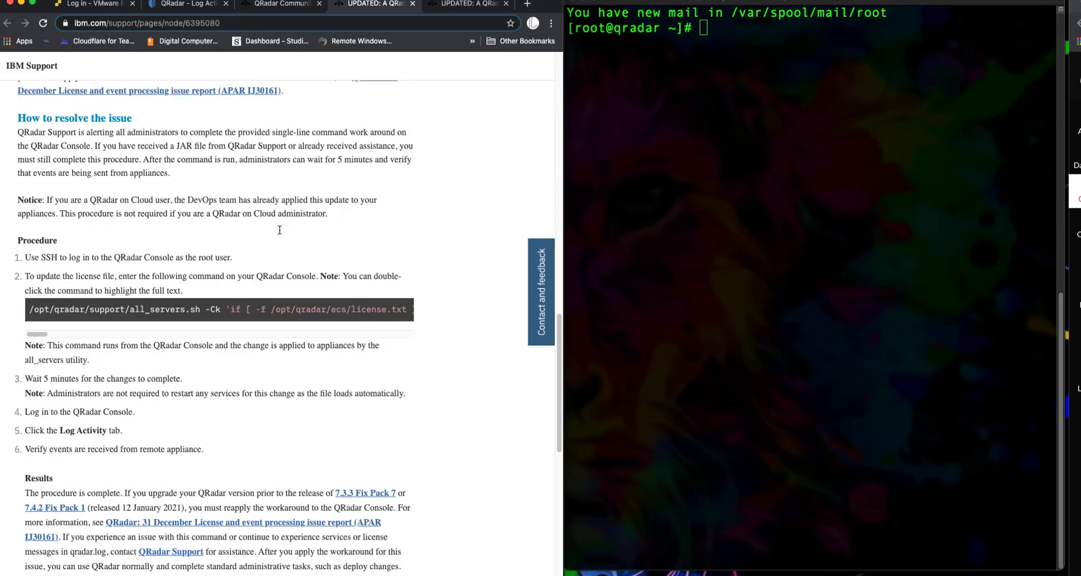
{"action": "scroll", "coordinate": [283, 228], "scroll_direction": "down", "scroll_amount": 2}
{"action": "scroll", "coordinate": [264, 232], "scroll_direction": "up", "scroll_amount": 3}
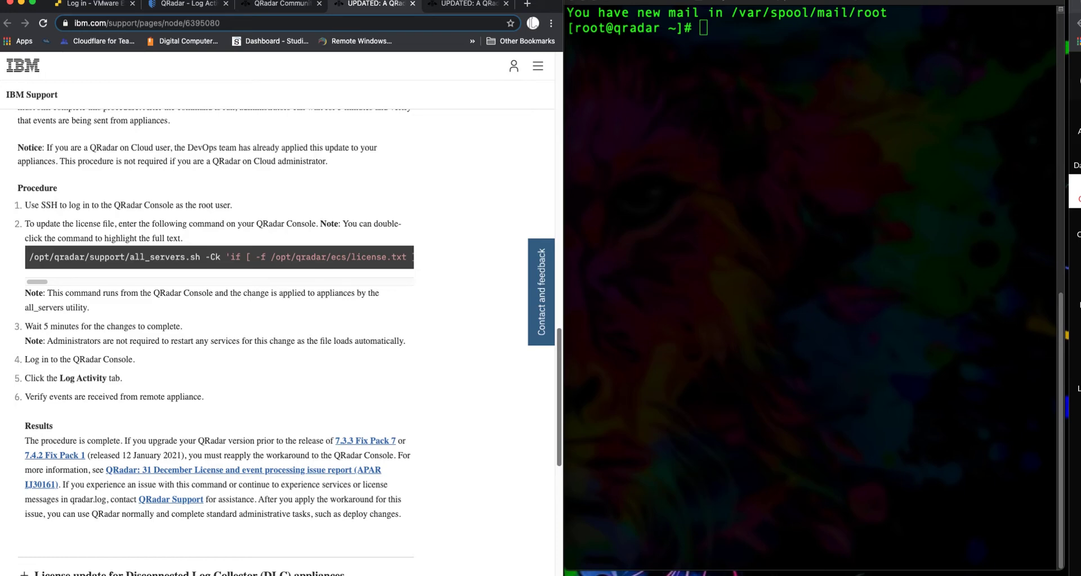
{"action": "scroll", "coordinate": [280, 276], "scroll_direction": "up", "scroll_amount": 1}
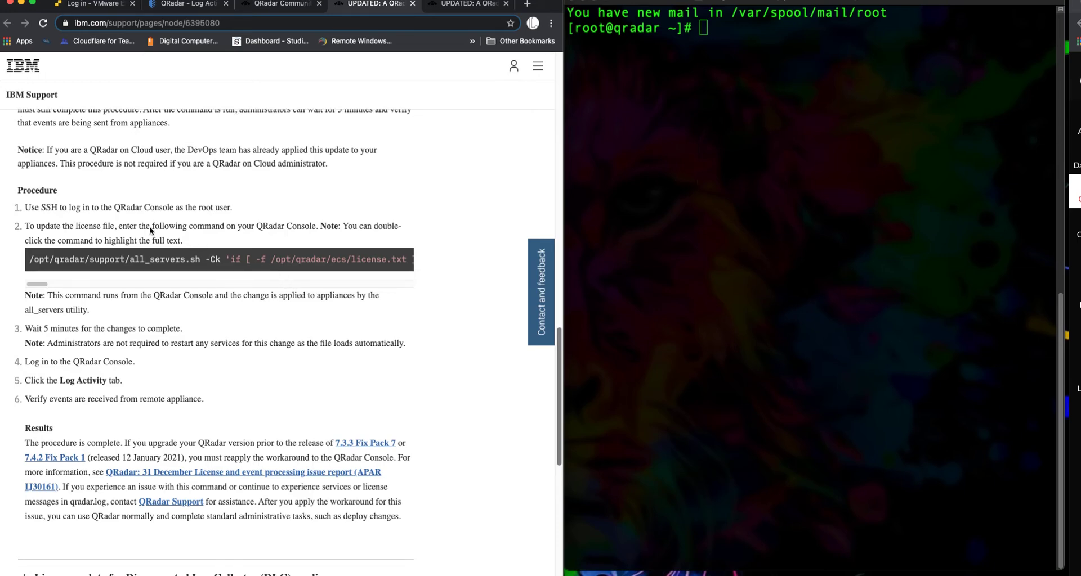
{"action": "scroll", "coordinate": [225, 253], "scroll_direction": "up", "scroll_amount": 6}
{"action": "scroll", "coordinate": [338, 271], "scroll_direction": "down", "scroll_amount": 6}
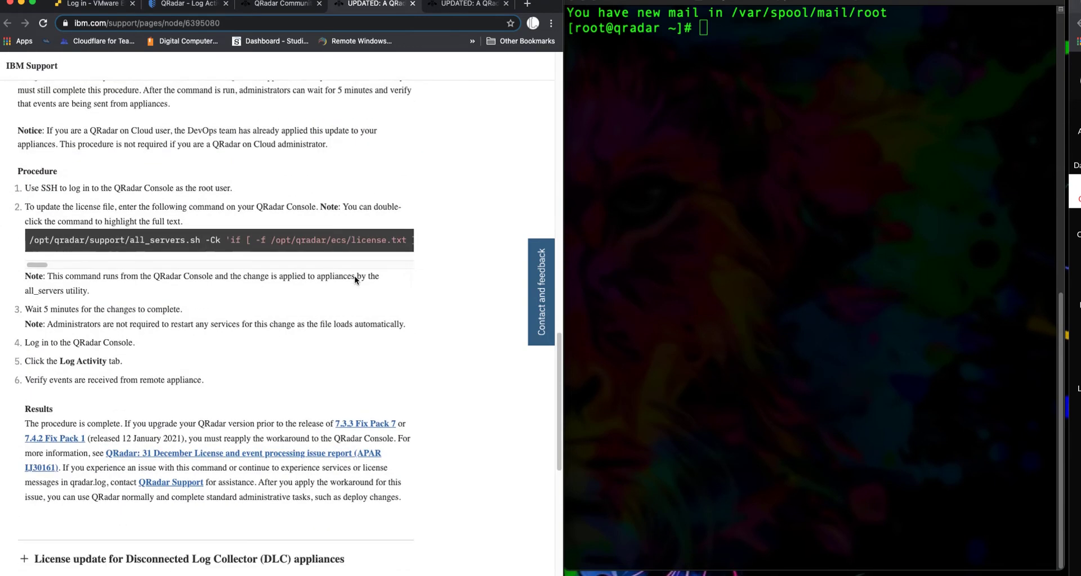
{"action": "scroll", "coordinate": [355, 279], "scroll_direction": "down", "scroll_amount": 3}
Step: Switch to the root terminal session on the QRadar host and clear its screen
{"action": "left_click", "coordinate": [703, 214]}
{"action": "type", "text": "cl"}
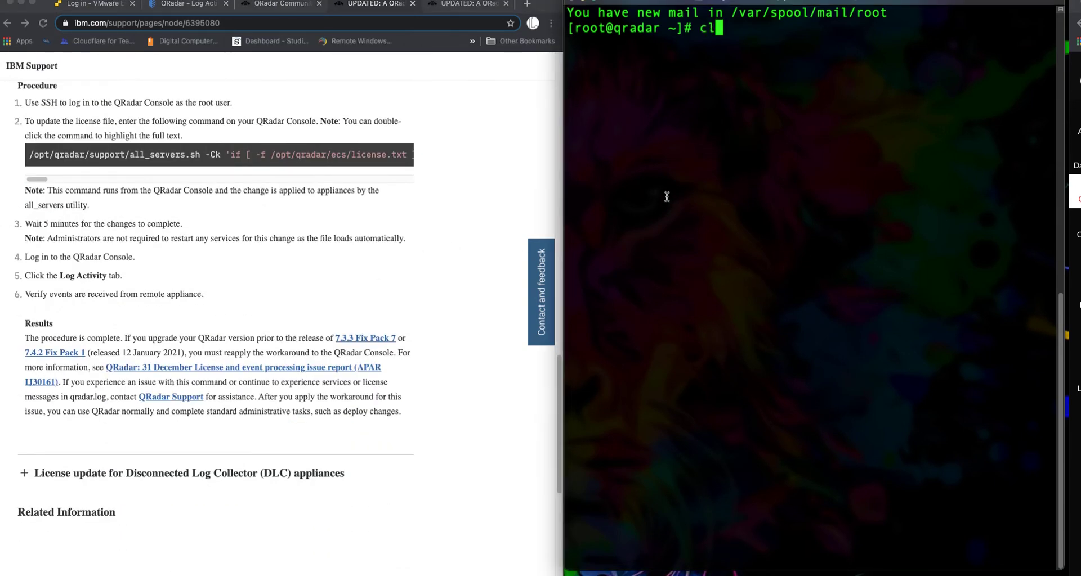
{"action": "type", "text": "ear"}
{"action": "key", "text": "Return"}
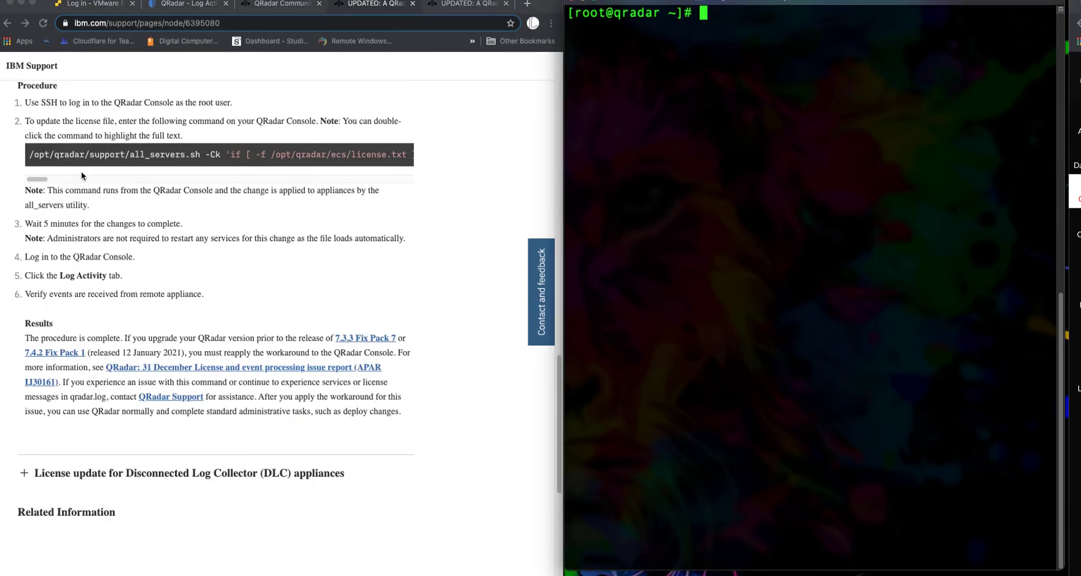
Step: Copy the full all_servers.sh license-update command from step 2 of the notice's procedure
{"action": "left_click", "coordinate": [30, 153]}
{"action": "left_click_drag", "start_coordinate": [30, 154], "coordinate": [491, 153]}
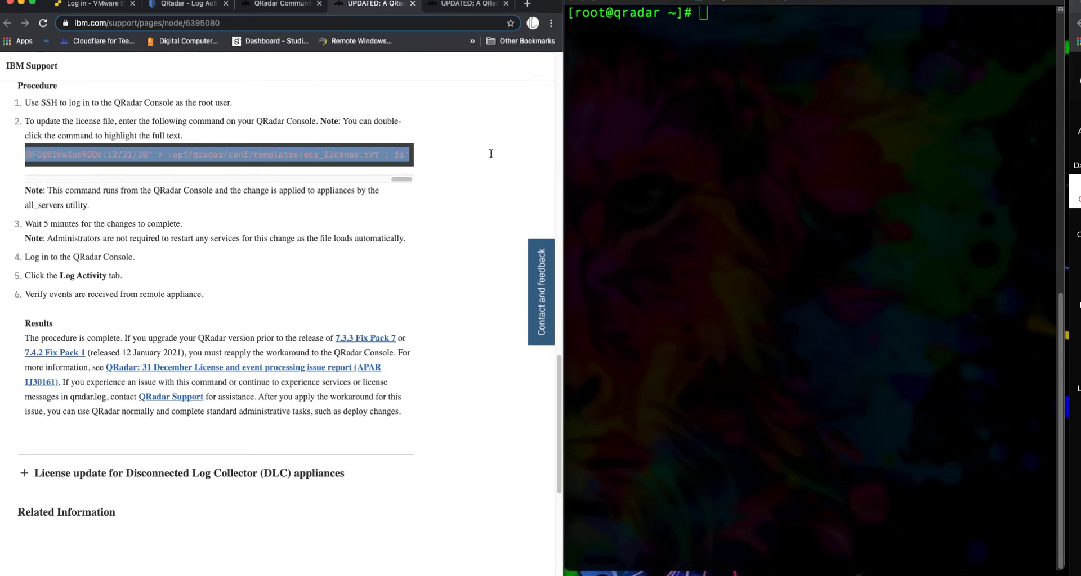
{"action": "right_click", "coordinate": [402, 158]}
{"action": "left_click", "coordinate": [427, 182]}
{"action": "left_click", "coordinate": [193, 11]}
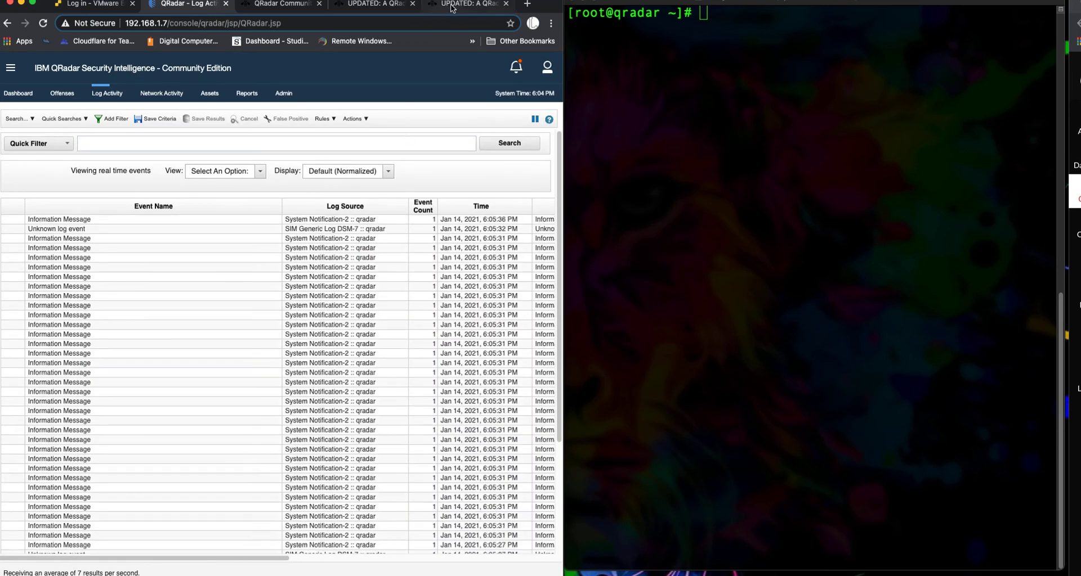
{"action": "left_click", "coordinate": [400, 5]}
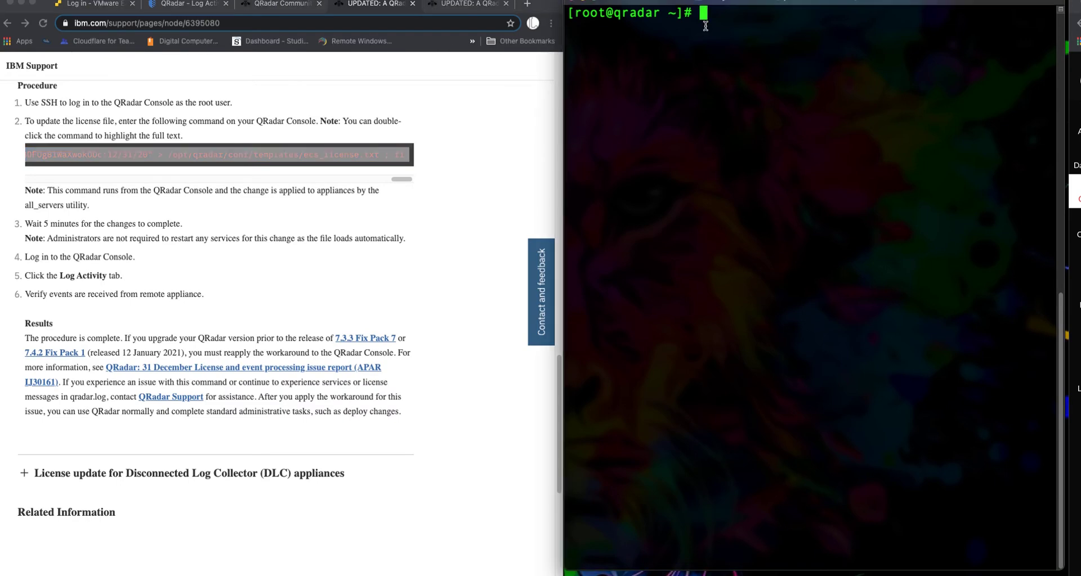
Step: Paste the copied all_servers.sh command, including its license key, into the QRadar root terminal session and run it
{"action": "key", "text": "super+Tab"}
{"action": "right_click", "coordinate": [729, 26]}
{"action": "left_click", "coordinate": [753, 46]}
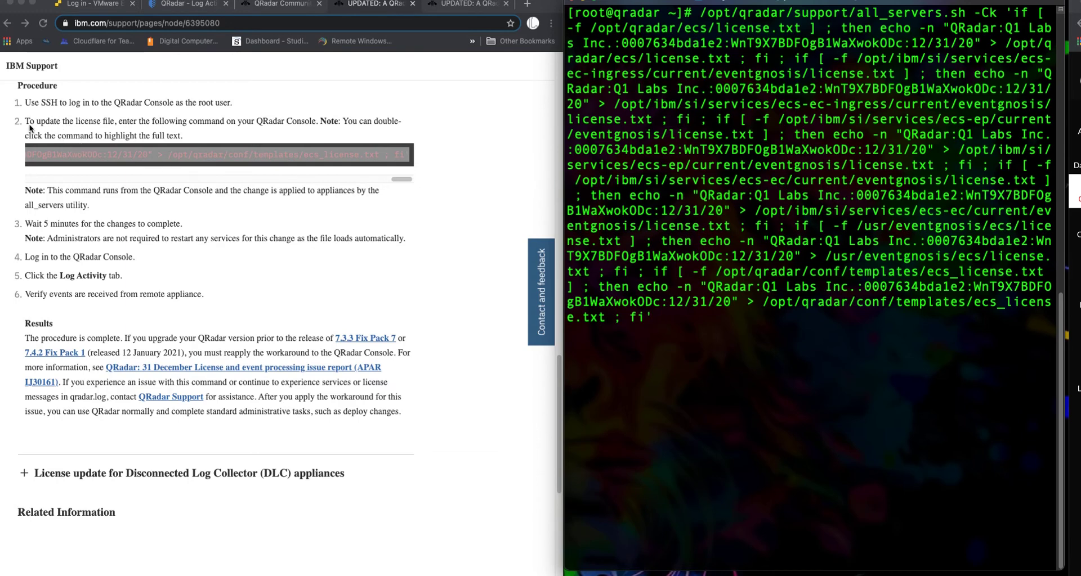
{"action": "key", "text": "super+Tab"}
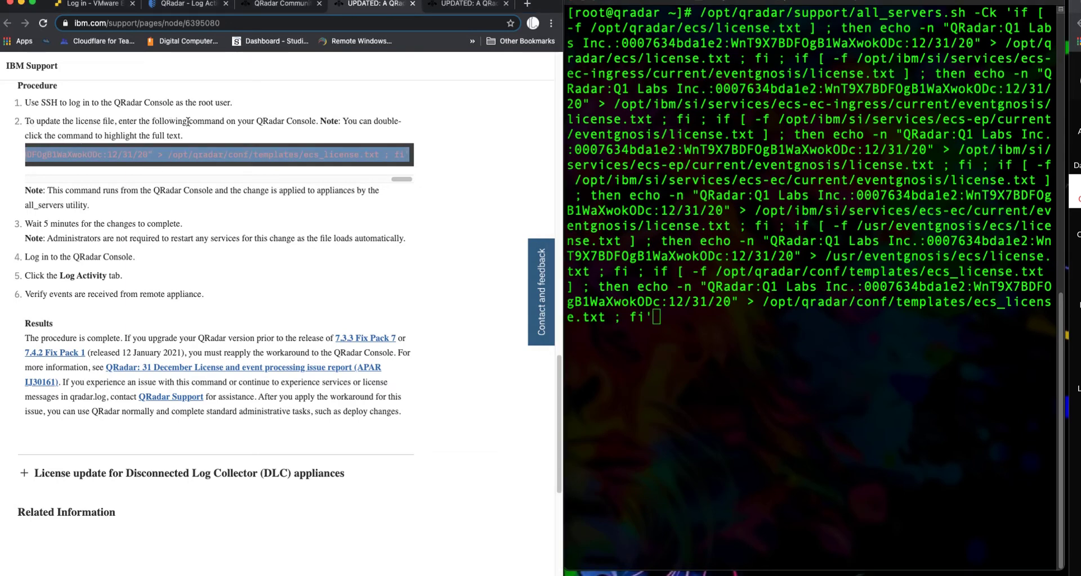
{"action": "left_click", "coordinate": [905, 316]}
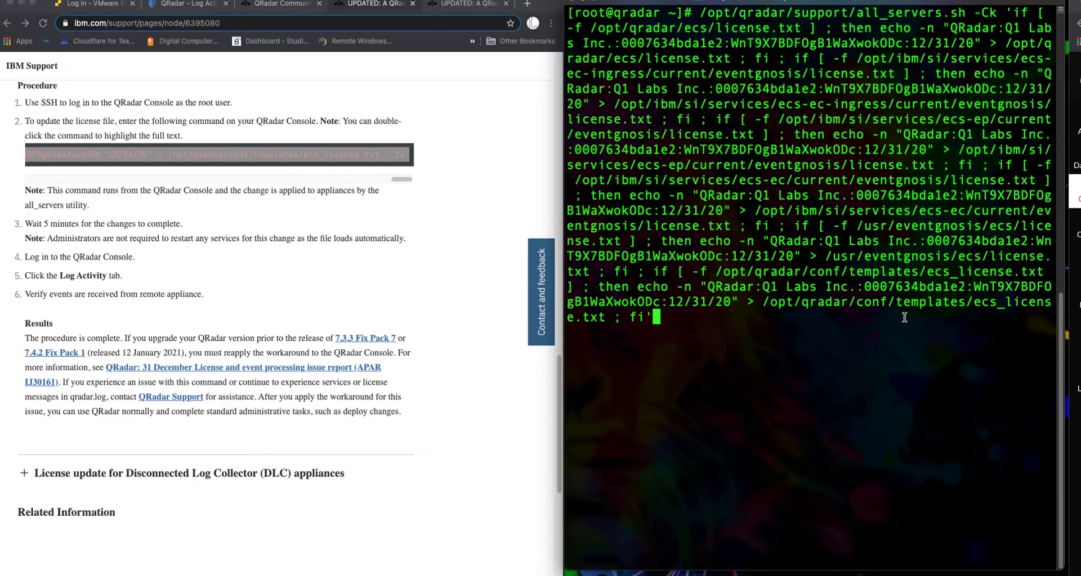
{"action": "key", "text": "Return"}
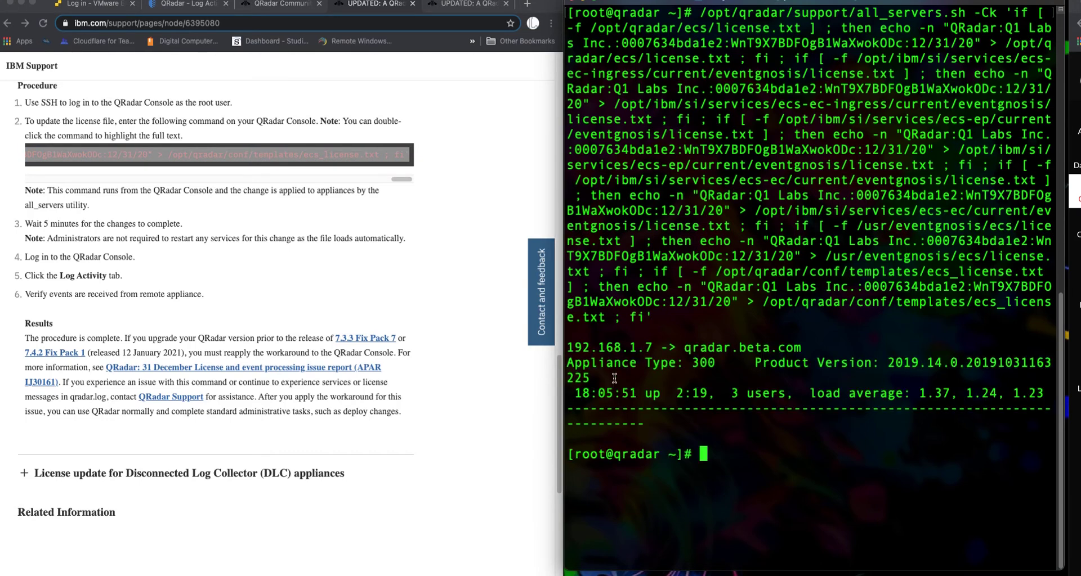
Step: Examine the appliance output of the license-update command, and clear the terminal screen
{"action": "left_click_drag", "start_coordinate": [565, 355], "coordinate": [727, 444]}
{"action": "left_click", "coordinate": [717, 431]}
{"action": "type", "text": "clear"}
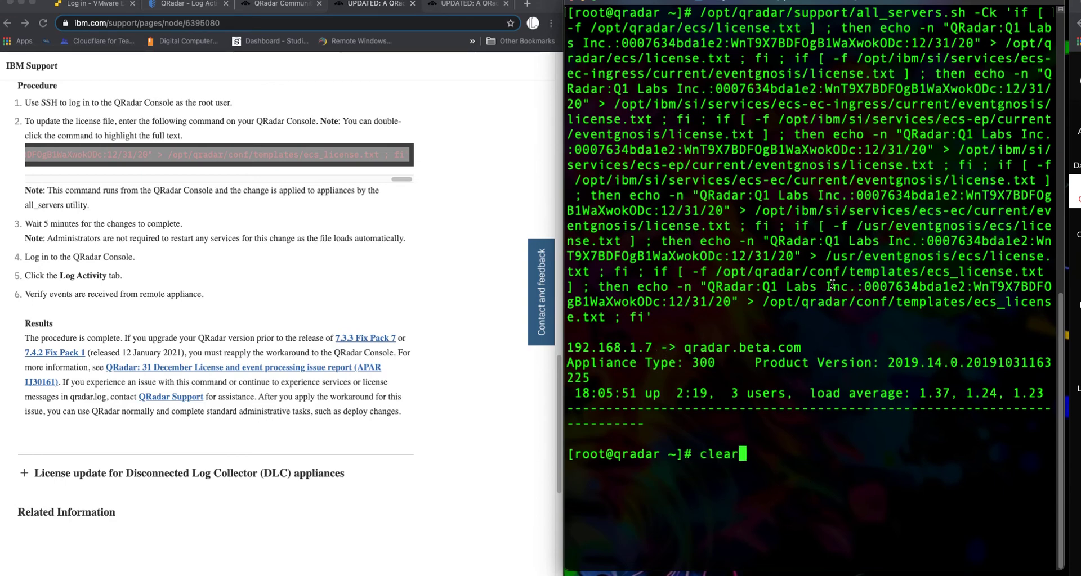
{"action": "key", "text": "Return"}
Step: Review the notice's license-update command, the 5-minute wait instruction and the note about restarting services
{"action": "double_click", "coordinate": [59, 156]}
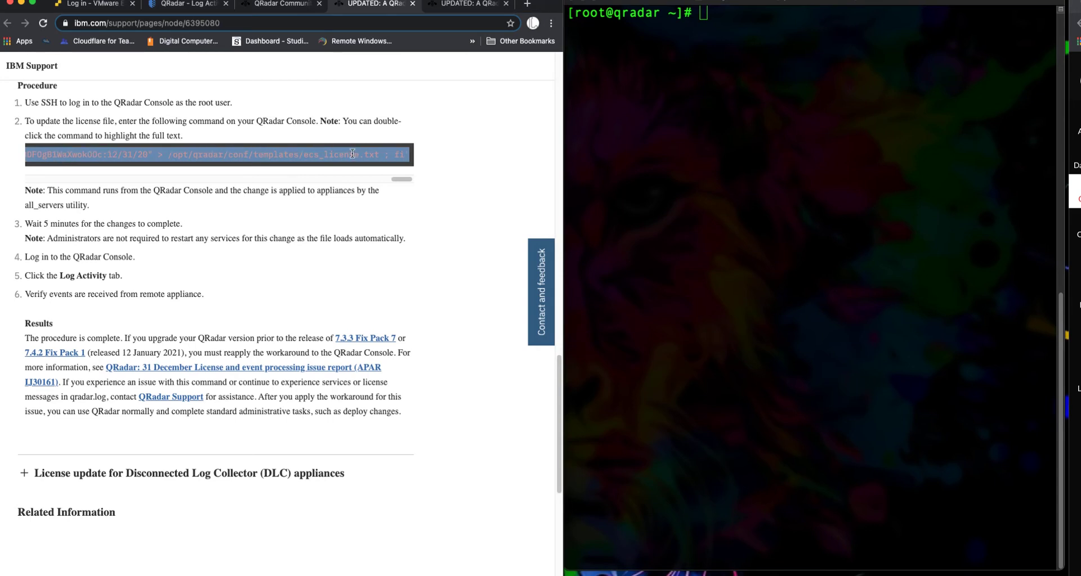
{"action": "left_click", "coordinate": [377, 198]}
{"action": "left_click_drag", "start_coordinate": [398, 162], "coordinate": [99, 136]}
{"action": "left_click", "coordinate": [168, 171]}
{"action": "double_click", "coordinate": [167, 155]}
{"action": "left_click", "coordinate": [187, 215]}
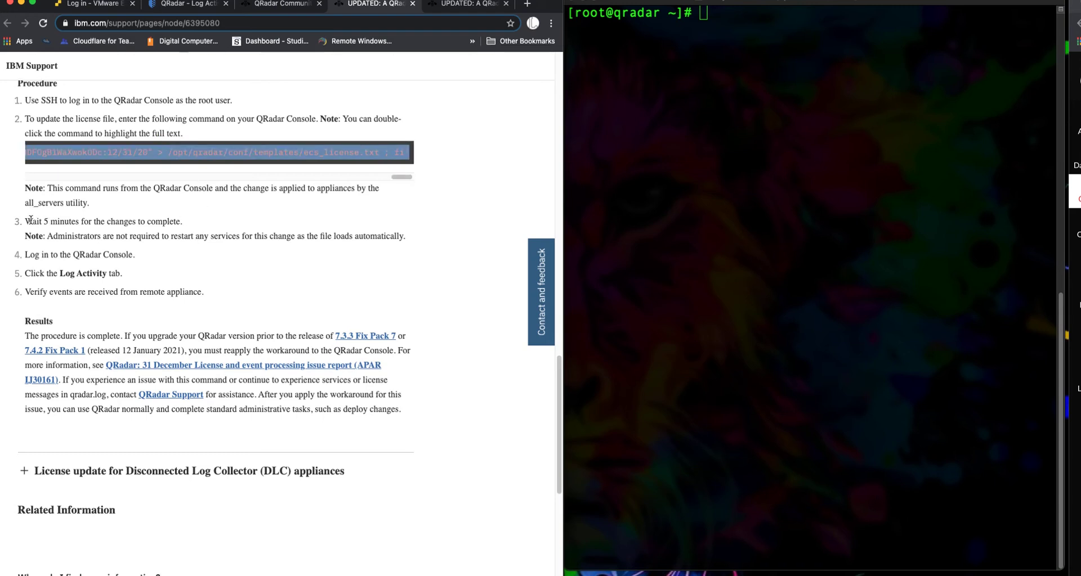
{"action": "scroll", "coordinate": [25, 223], "scroll_direction": "down", "scroll_amount": 1}
{"action": "left_click_drag", "start_coordinate": [25, 223], "coordinate": [105, 222]}
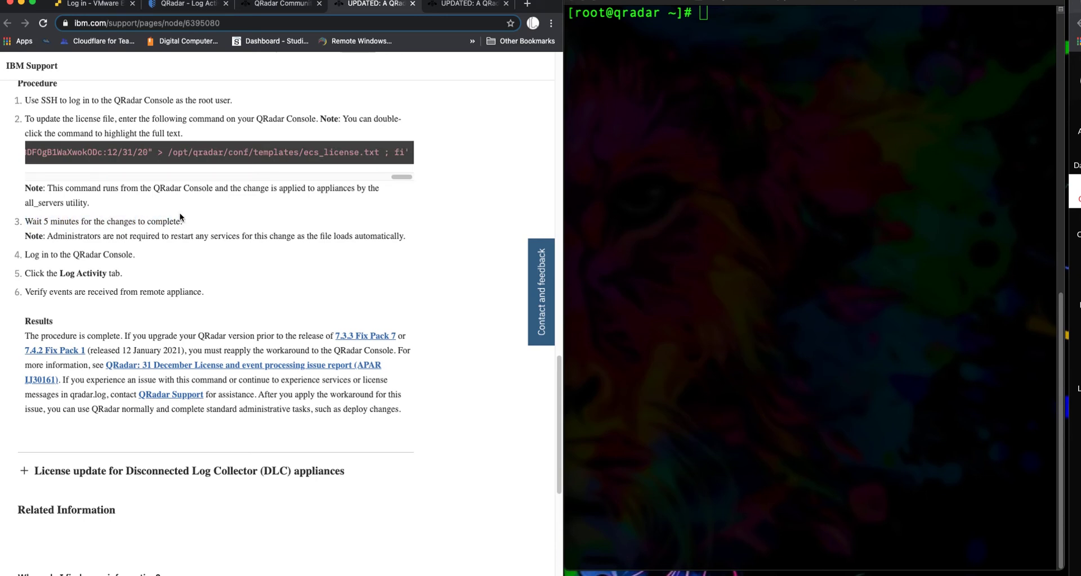
{"action": "triple_click", "coordinate": [181, 213]}
{"action": "left_click_drag", "start_coordinate": [25, 223], "coordinate": [283, 240]}
{"action": "left_click", "coordinate": [100, 215]}
{"action": "left_click_drag", "start_coordinate": [41, 235], "coordinate": [405, 237]}
{"action": "left_click_drag", "start_coordinate": [182, 221], "coordinate": [17, 224]}
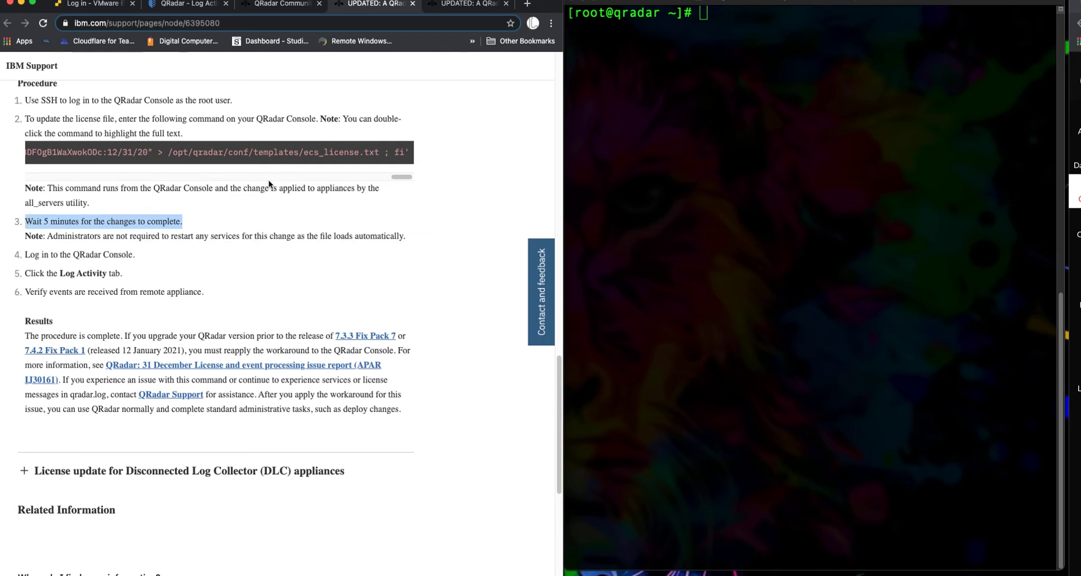
{"action": "left_click", "coordinate": [163, 240]}
{"action": "left_click_drag", "start_coordinate": [188, 220], "coordinate": [90, 216]}
Step: Reload the Log Activity view in the QRadar console to check for incoming events
{"action": "left_click", "coordinate": [187, 7]}
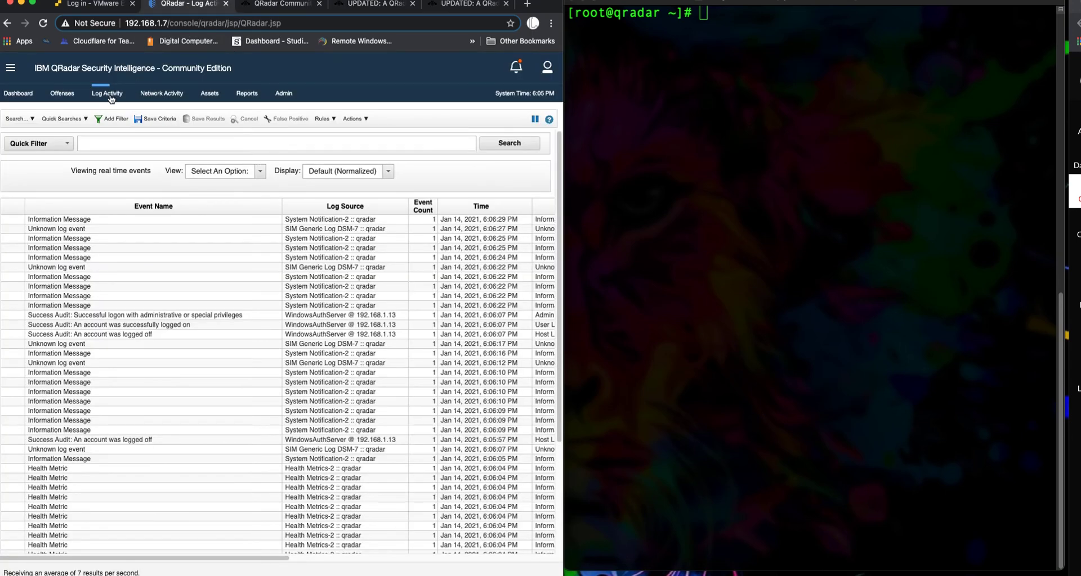
{"action": "left_click", "coordinate": [108, 94]}
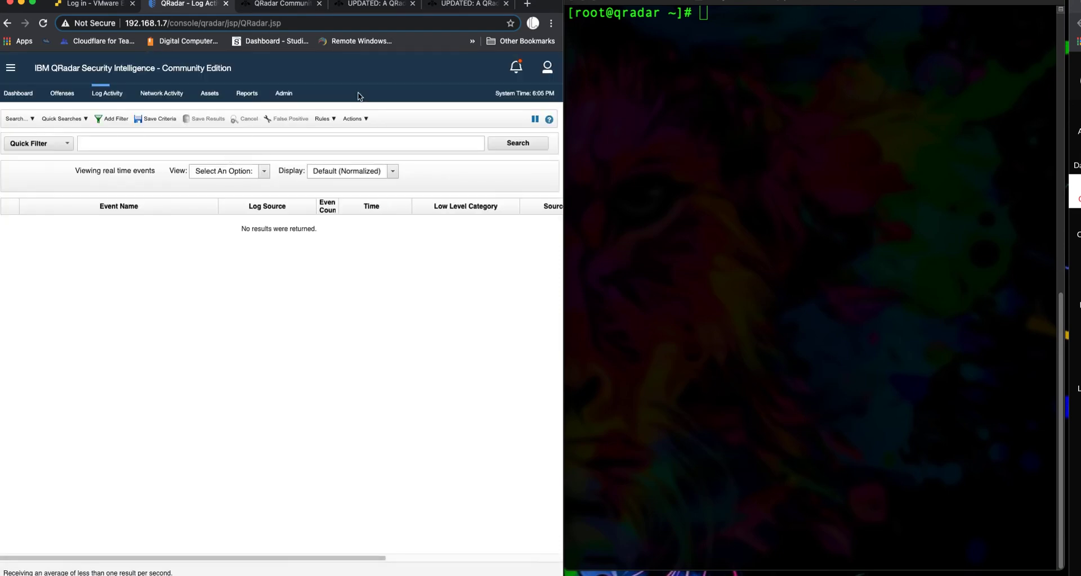
Step: Reread the flash notice's note about restarting services and its resolution section
{"action": "left_click", "coordinate": [379, 8]}
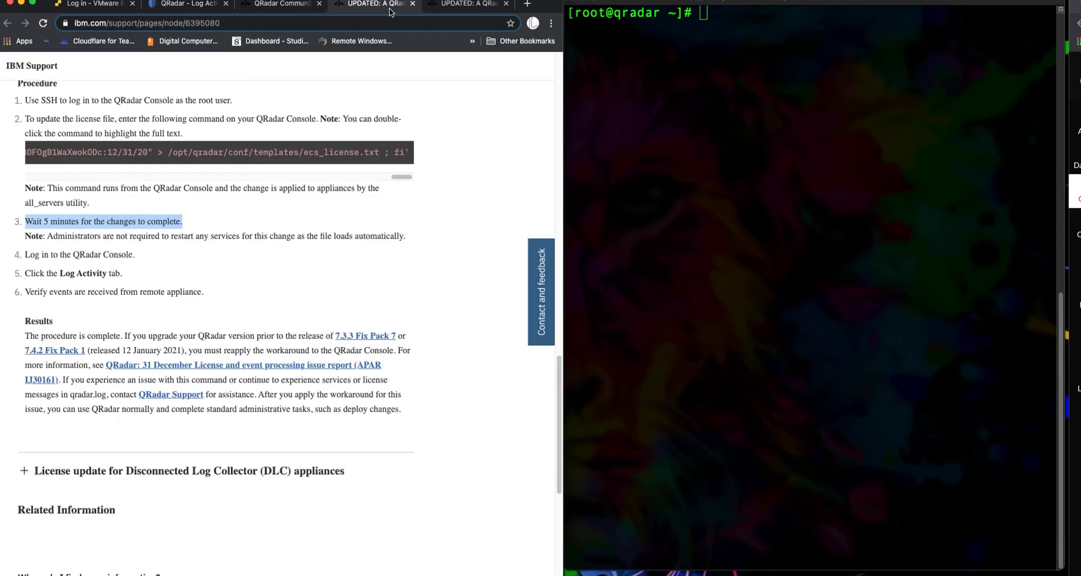
{"action": "left_click_drag", "start_coordinate": [47, 237], "coordinate": [412, 241]}
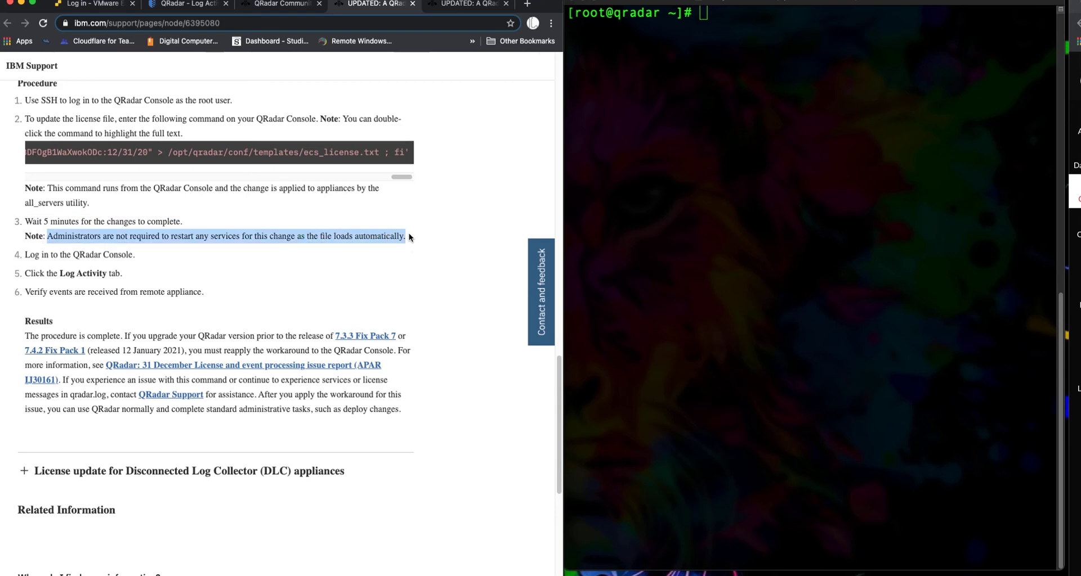
{"action": "scroll", "coordinate": [408, 233], "scroll_direction": "up", "scroll_amount": 15}
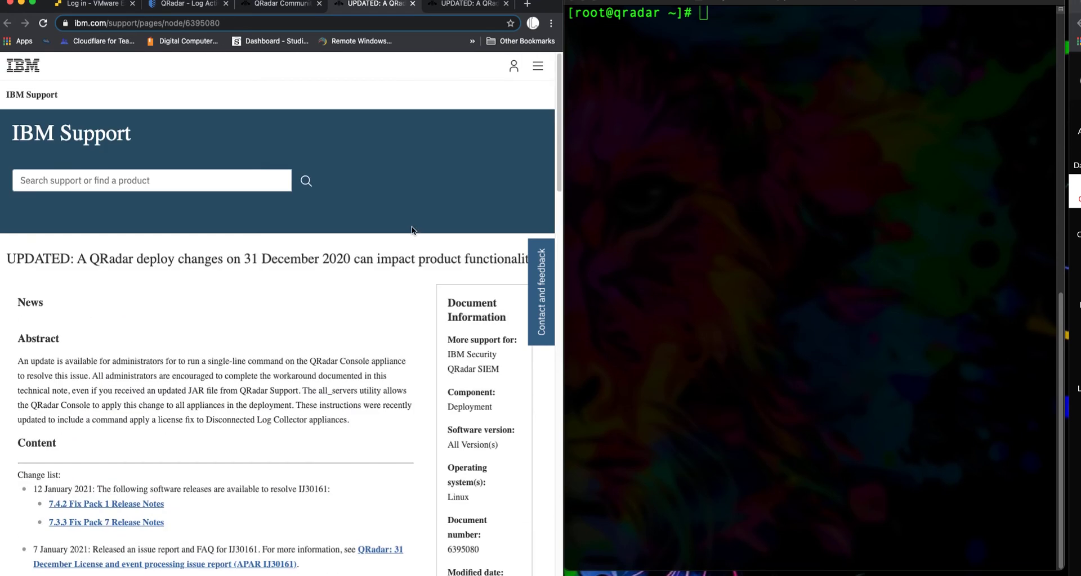
{"action": "scroll", "coordinate": [411, 225], "scroll_direction": "down", "scroll_amount": 10}
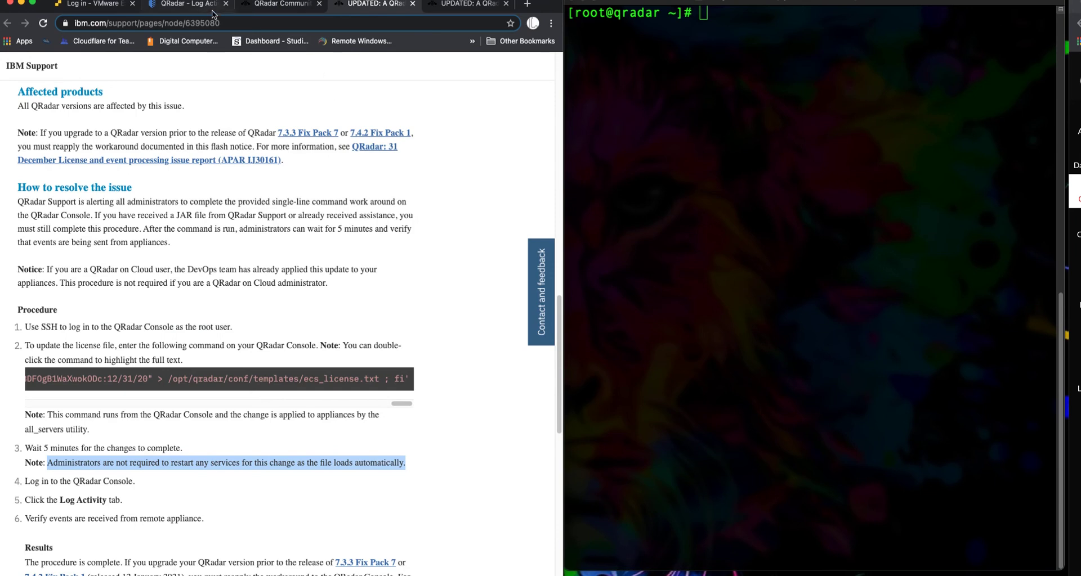
Step: Check the real-time events in QRadar's Log Activity and return to the root terminal session
{"action": "left_click", "coordinate": [193, 5]}
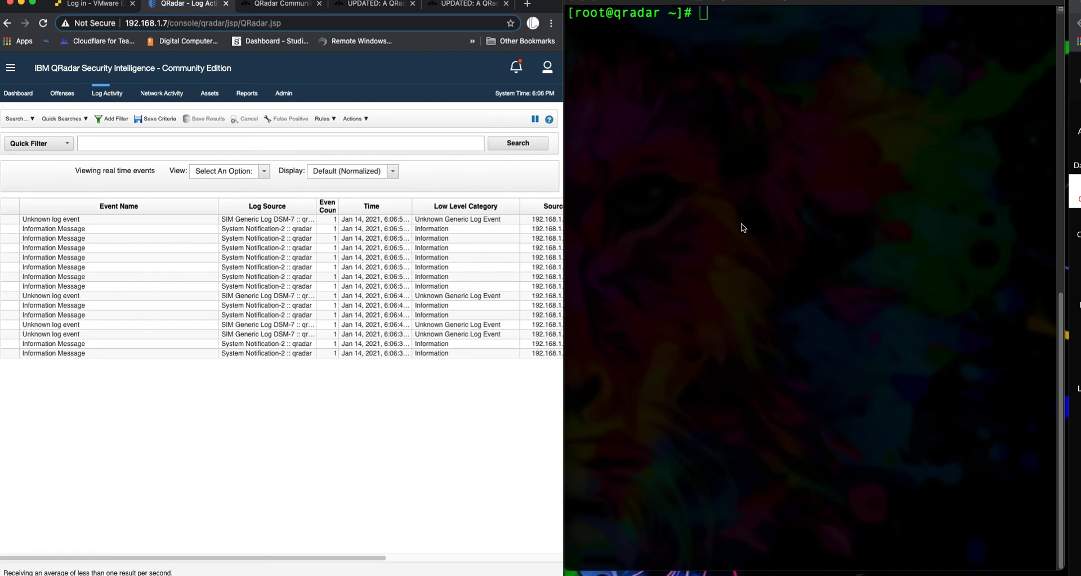
{"action": "left_click", "coordinate": [710, 205]}
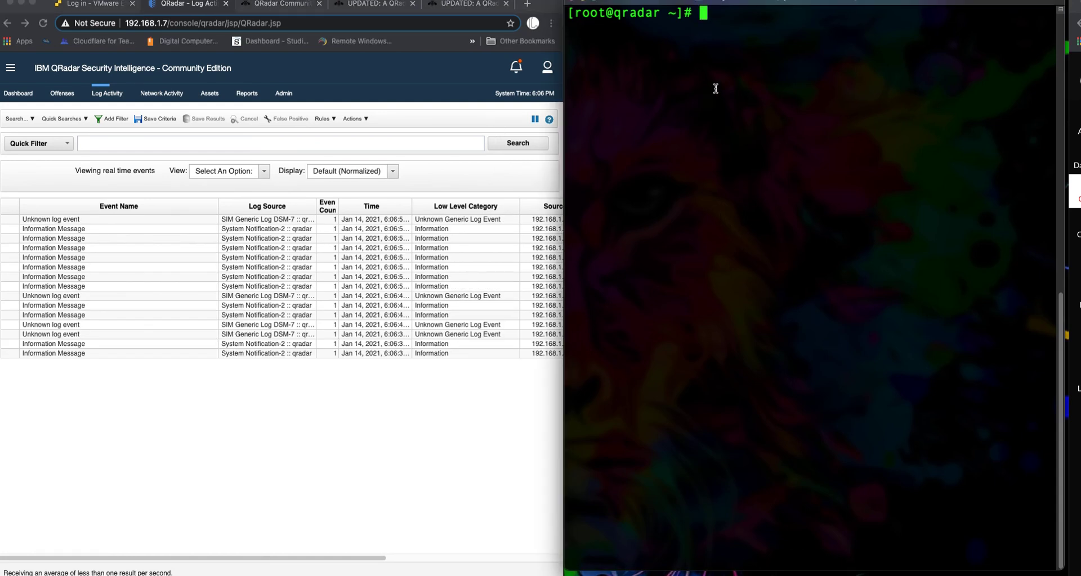